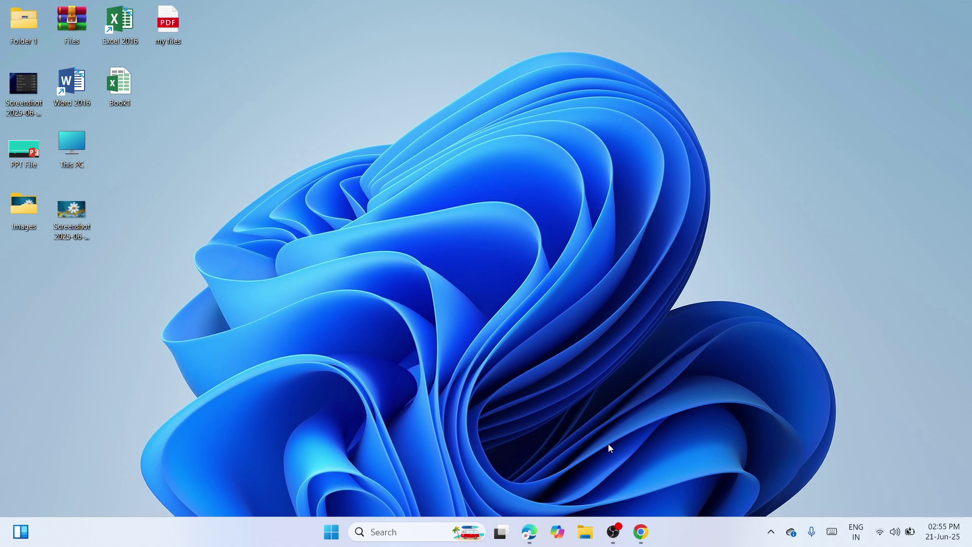
- Switch to Chrome with the Epson EcoTank L3150 support page and select the page's web address
click(641, 532)
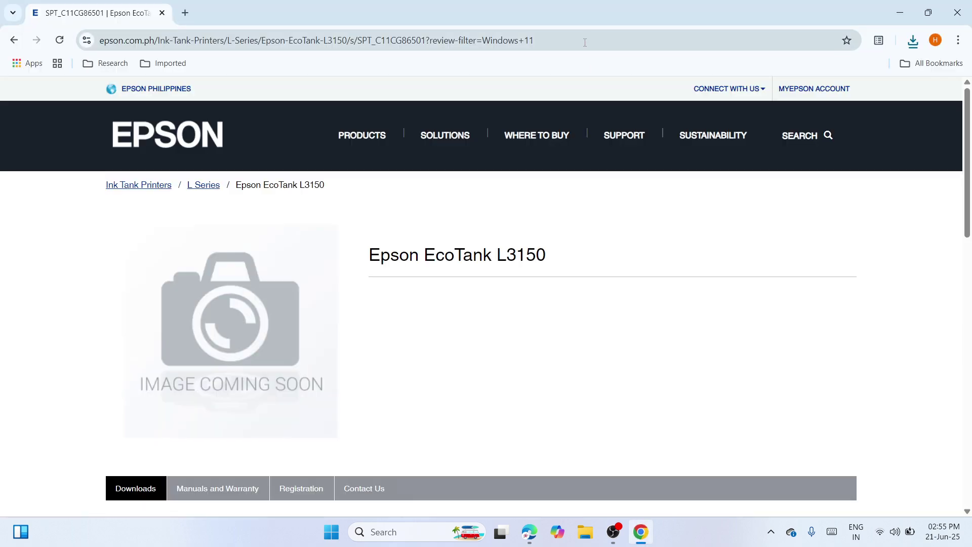
click(585, 43)
right_click(585, 42)
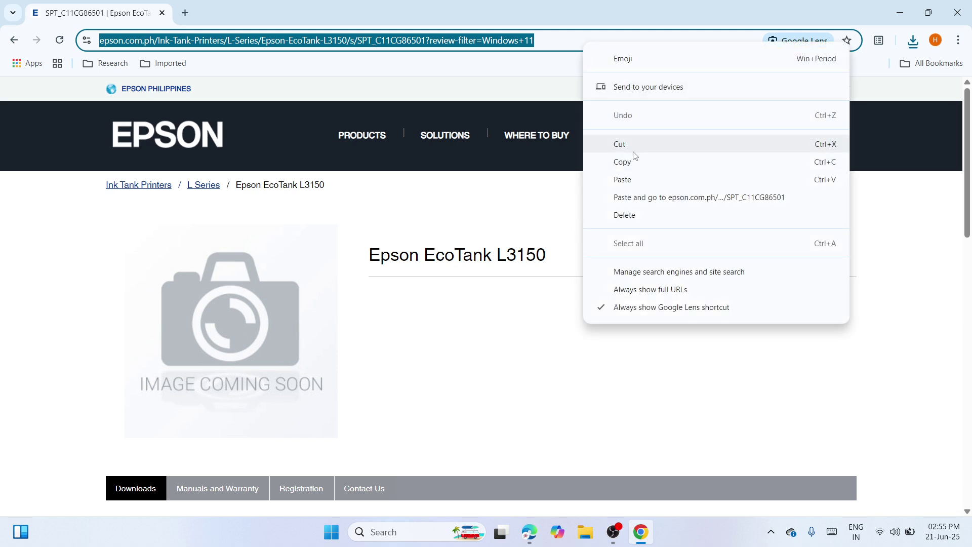
click(891, 259)
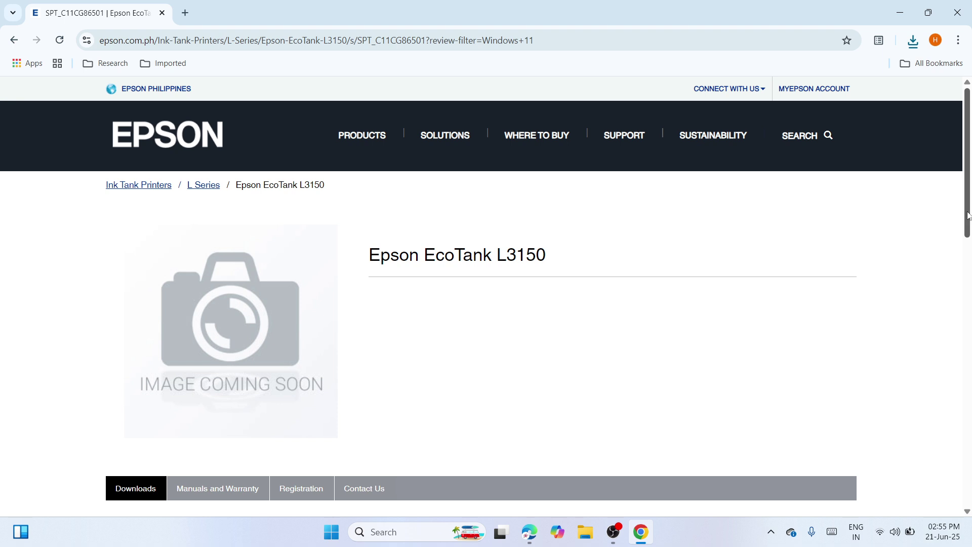
- Set the operating system for the Epson EcoTank L3150 downloads to Windows 11
scroll(965, 267, down, 4)
scroll(965, 267, up, 2)
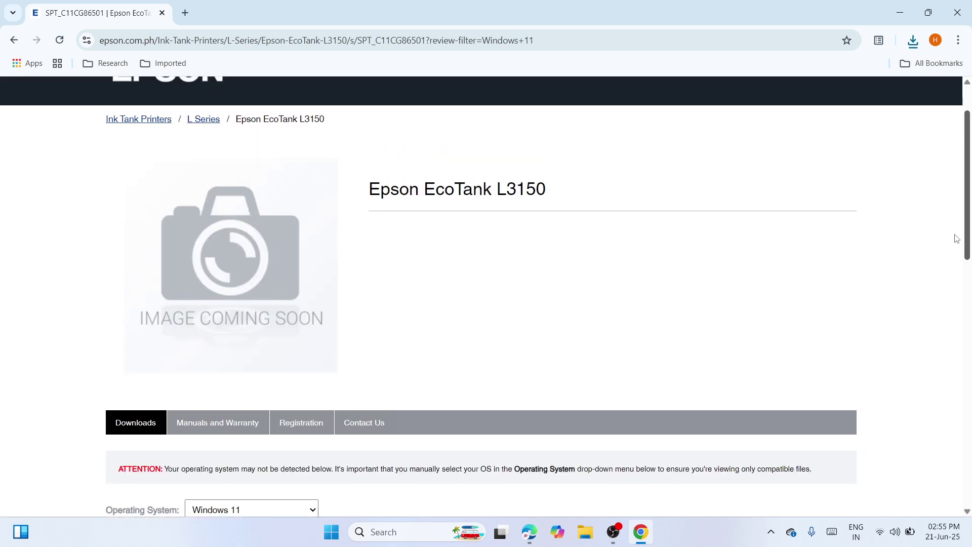
scroll(965, 270, down, 1)
scroll(964, 273, down, 3)
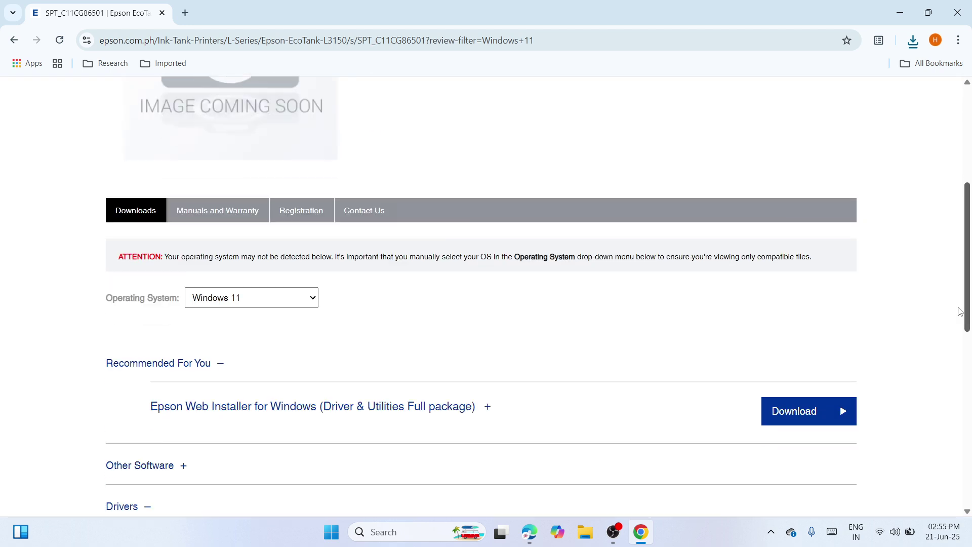
scroll(969, 296, down, 2)
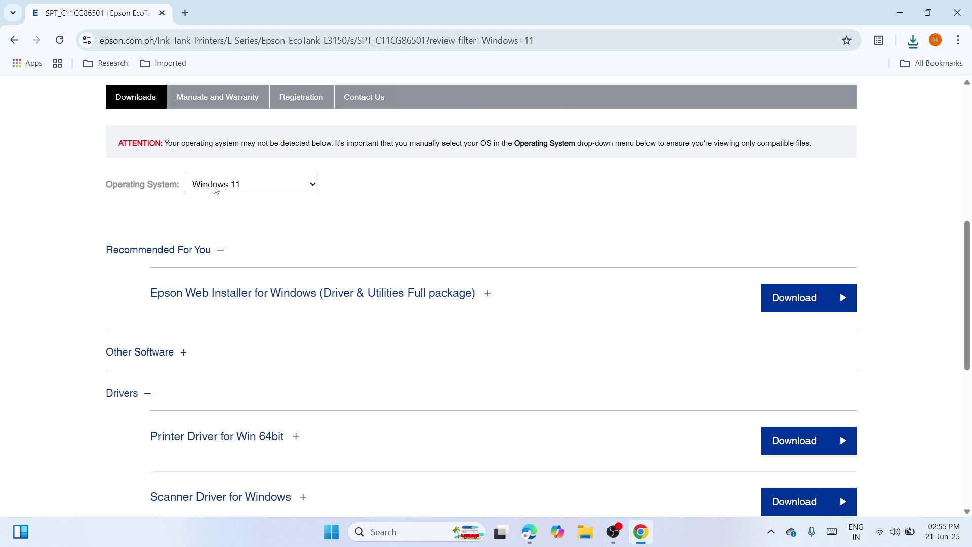
click(314, 186)
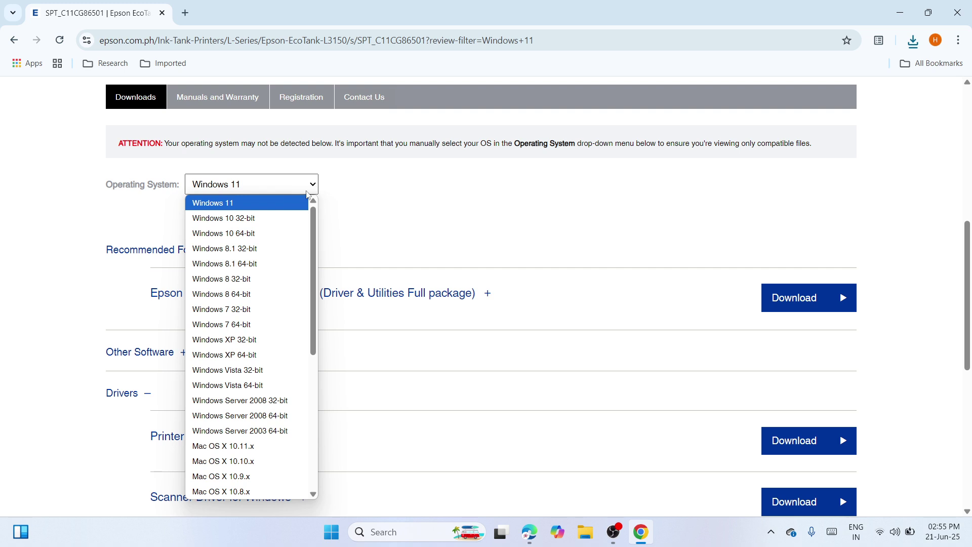
click(287, 204)
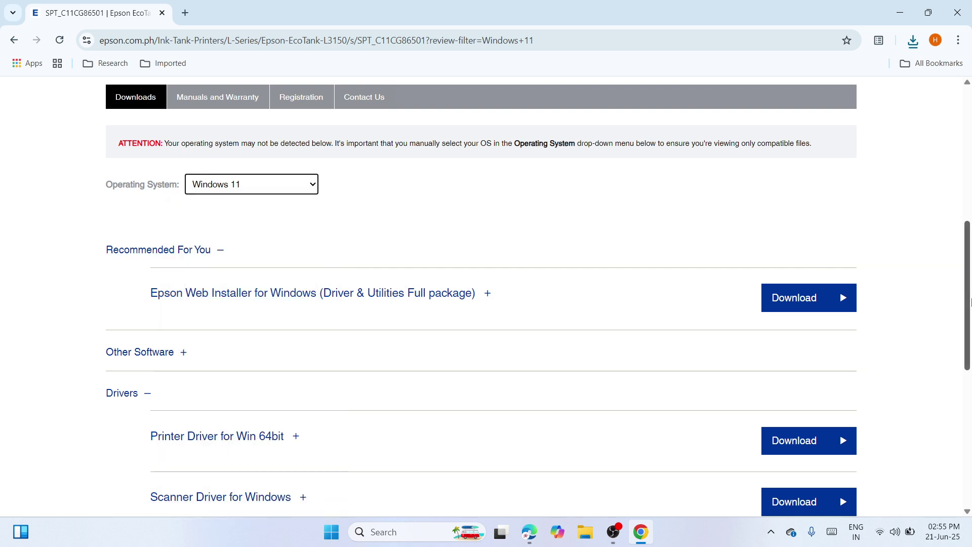
- Open the download page for the Printer Driver for Win 64bit from the Drivers section
scroll(969, 302, down, 3)
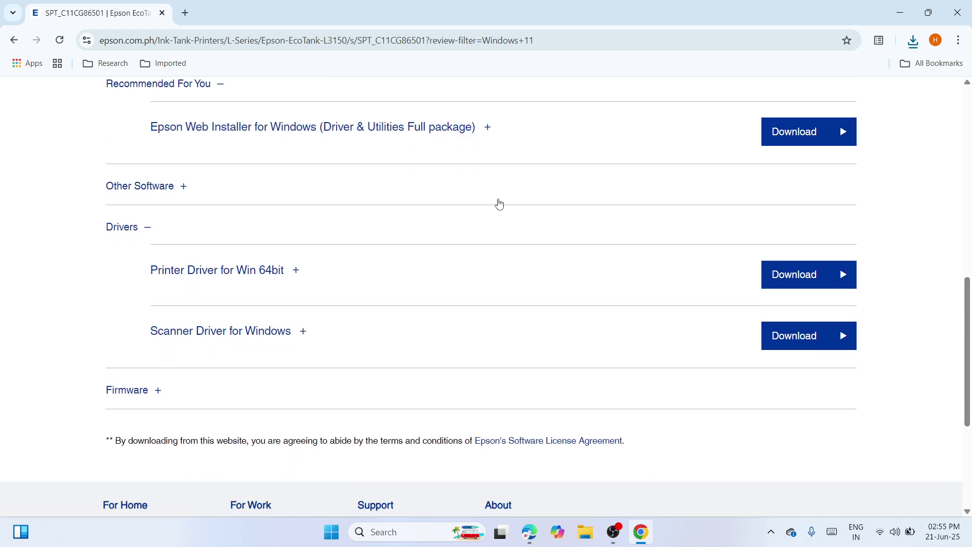
click(122, 228)
click(122, 227)
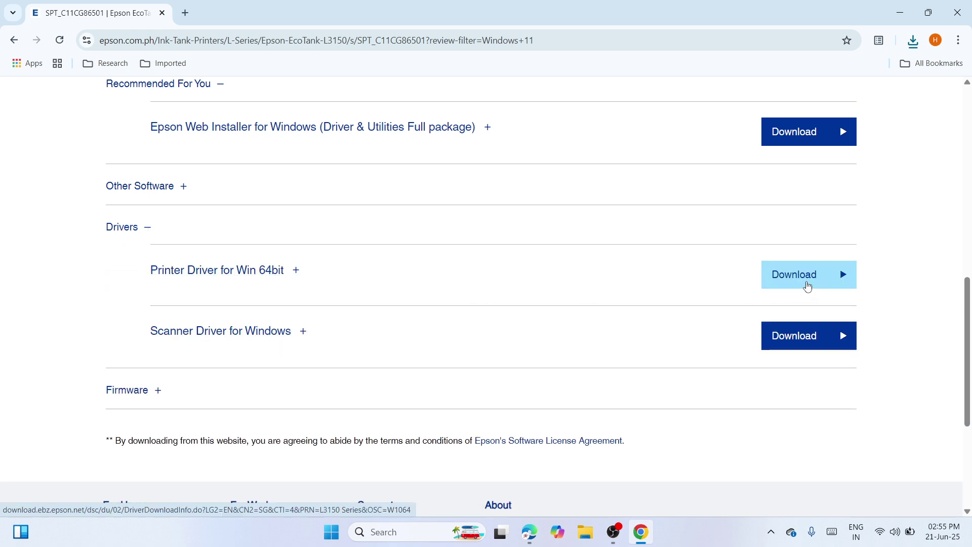
click(807, 285)
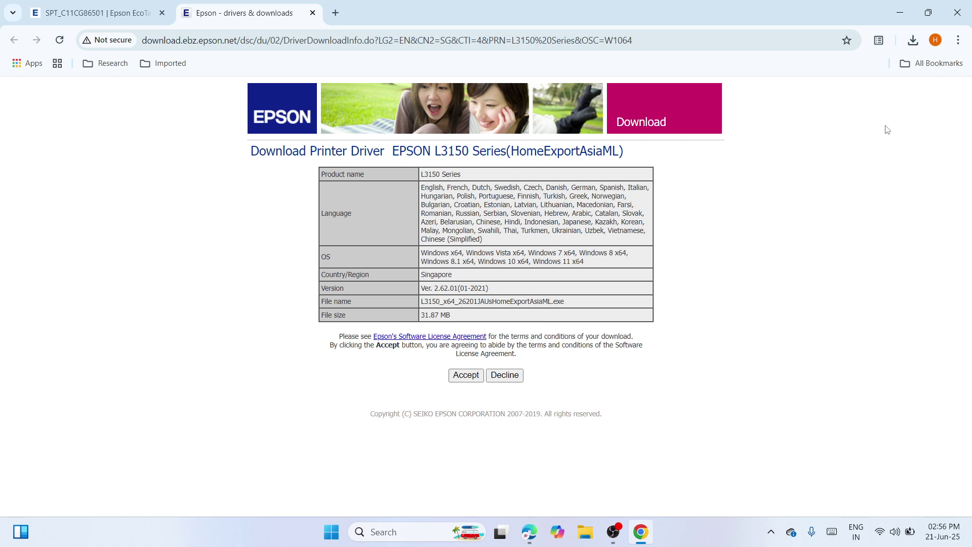
- Move the downloaded L3150_x64_26201JAUsHomeExportAsiaML installer from the Downloads folder to the desktop, closing the folder and browser windows
click(914, 42)
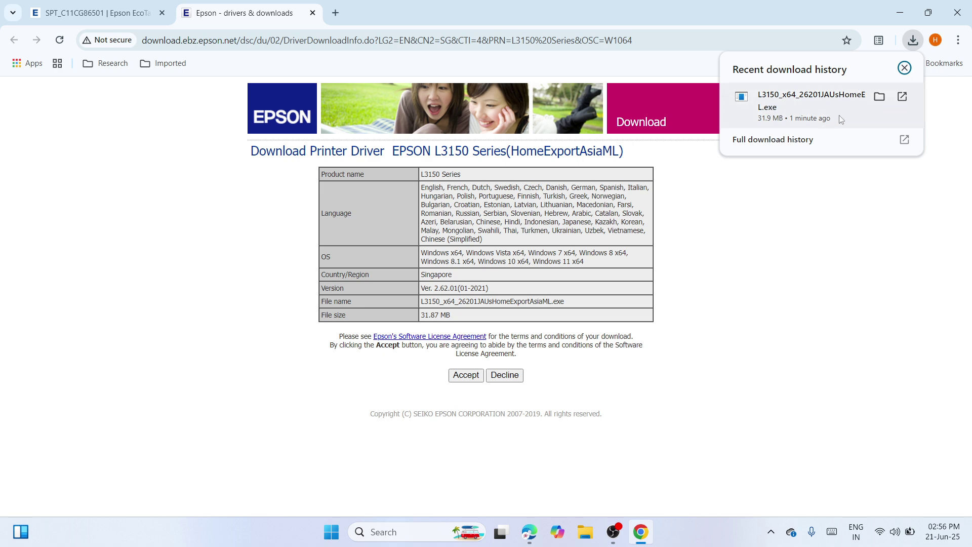
click(880, 97)
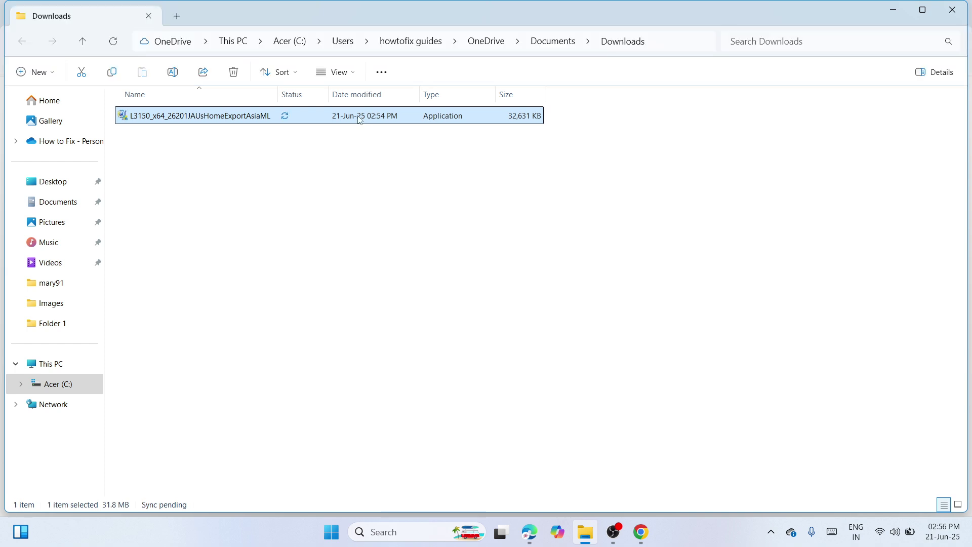
right_click(359, 119)
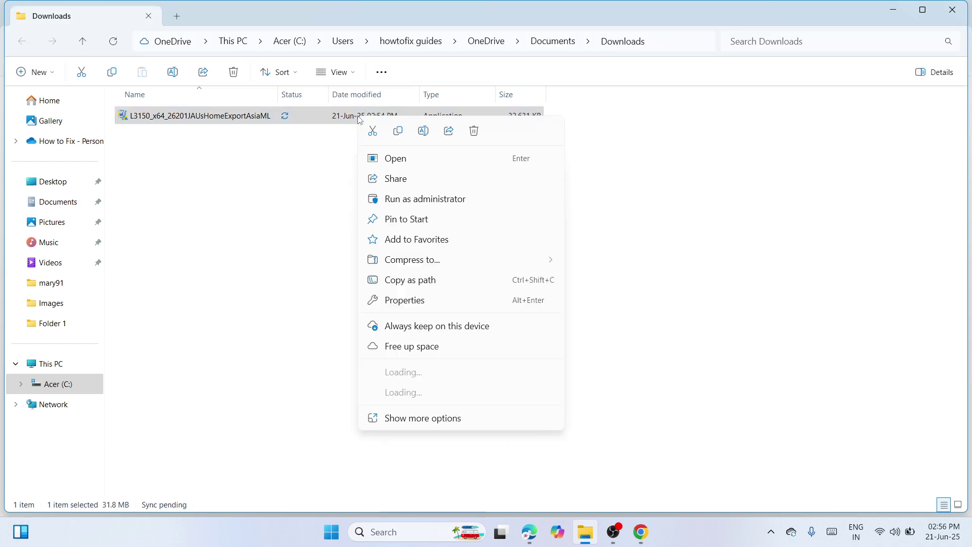
click(369, 130)
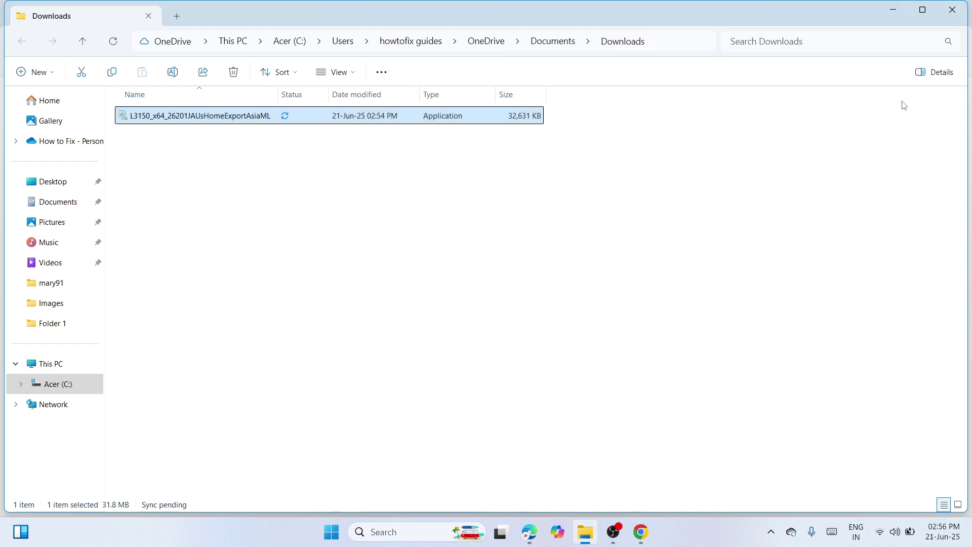
click(948, 11)
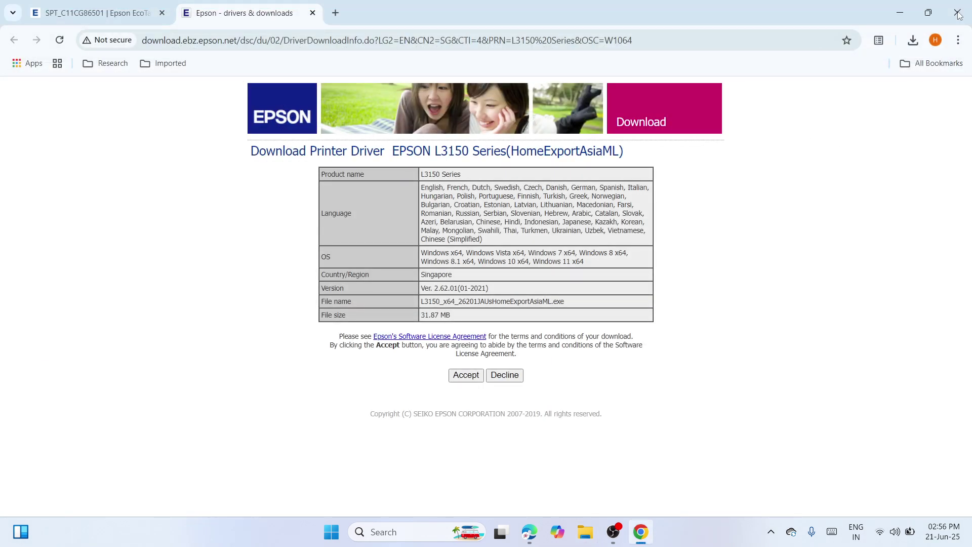
click(957, 13)
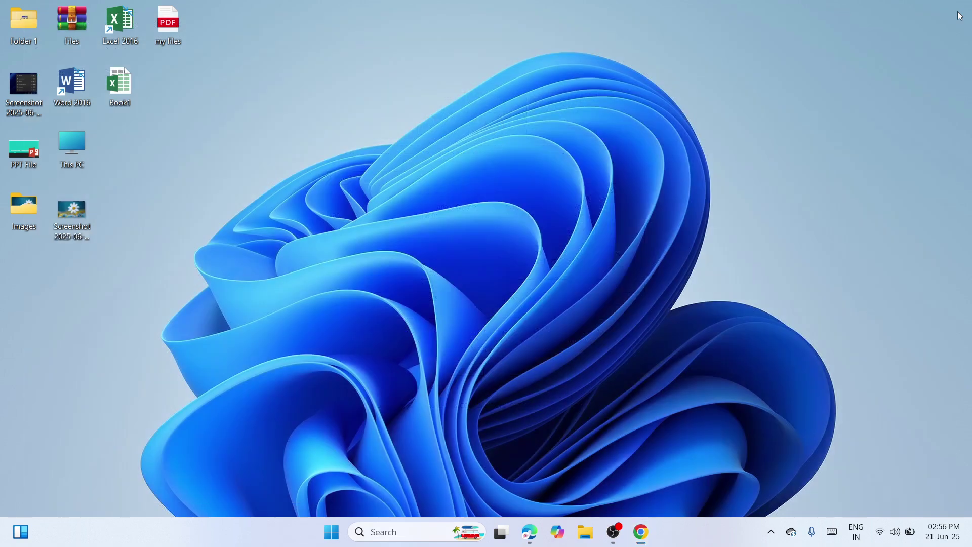
right_click(531, 185)
click(546, 199)
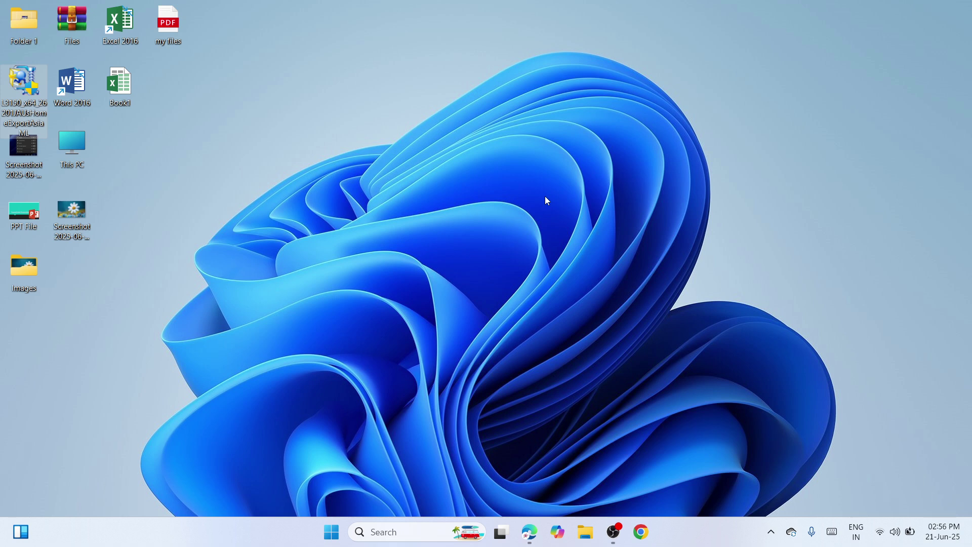
- Place the installer icon in an empty area of the desktop and put the Images folder directly below Folder 1
drag(24, 86, 323, 184)
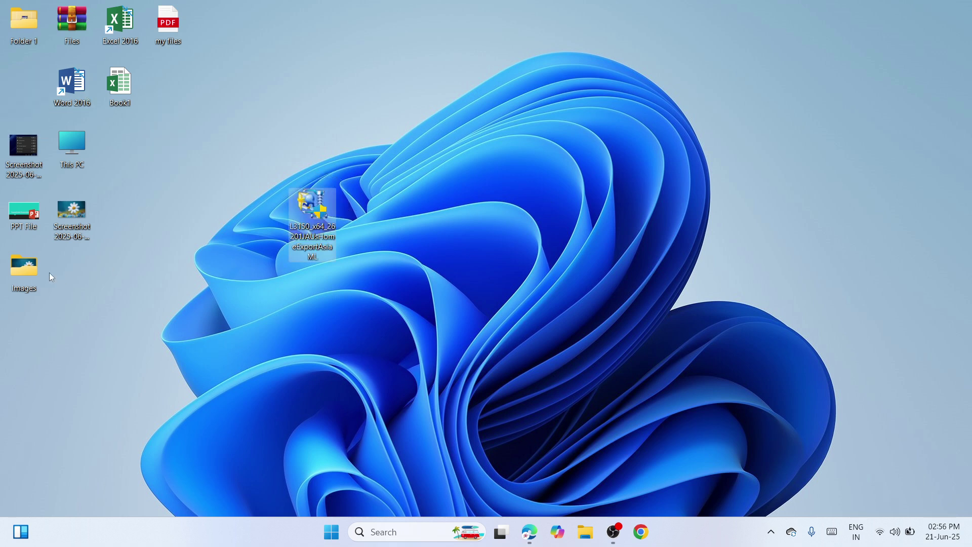
drag(24, 267, 33, 76)
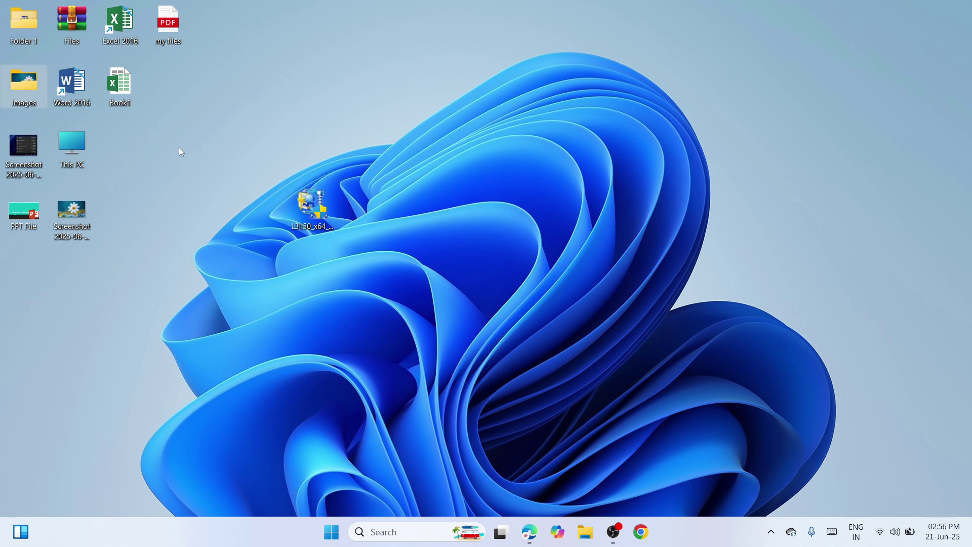
- Extract the installer with WinRAR to the folder L3150_x64_26201JAUsHomeExportAsiaML and place that folder beside the installer on the desktop
right_click(315, 202)
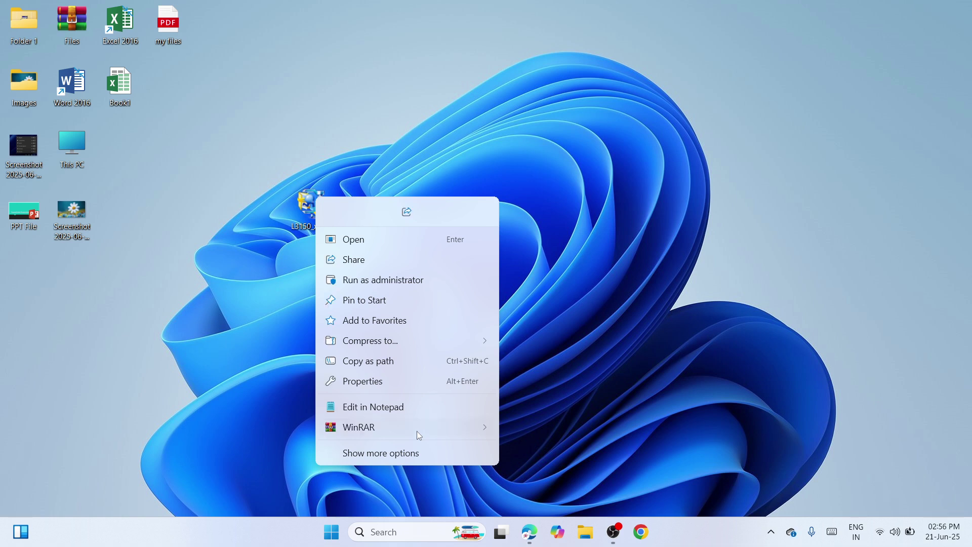
mouse_move(417, 432)
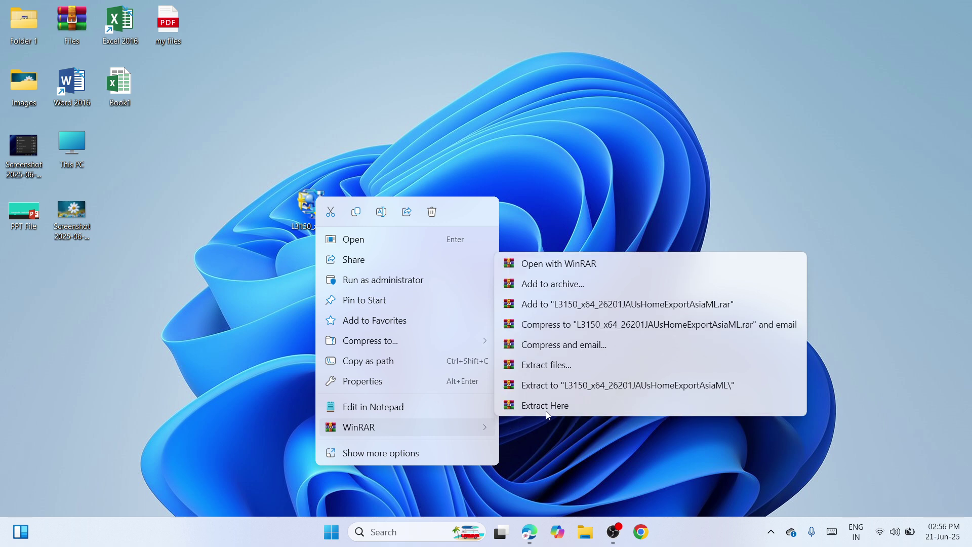
click(614, 382)
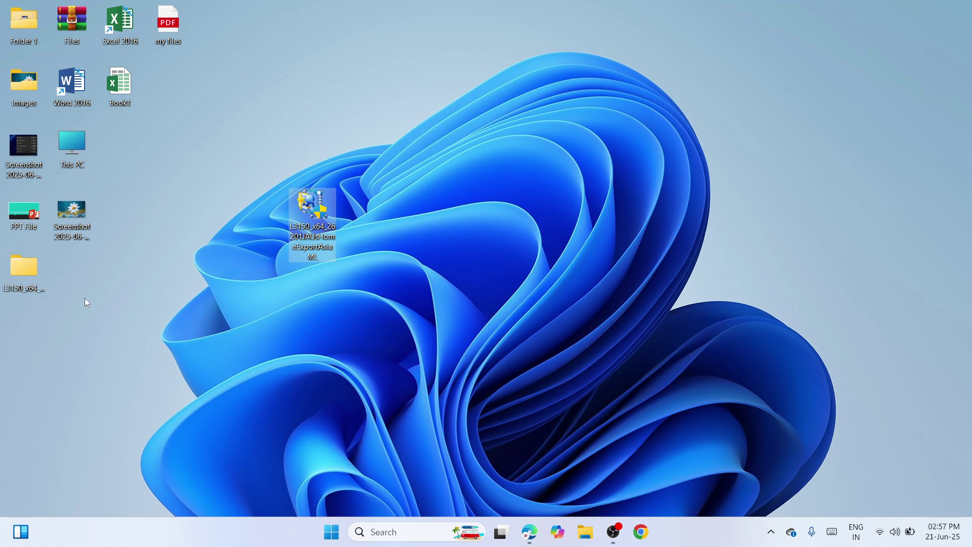
drag(23, 269, 233, 197)
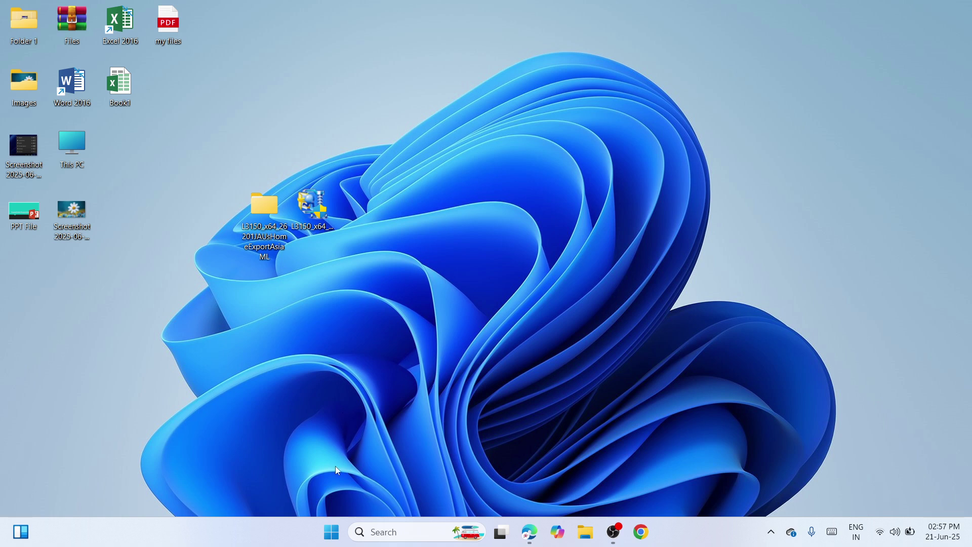
- Open the Printers & scanners settings in Windows Settings and start adding an unlisted printer manually
right_click(333, 536)
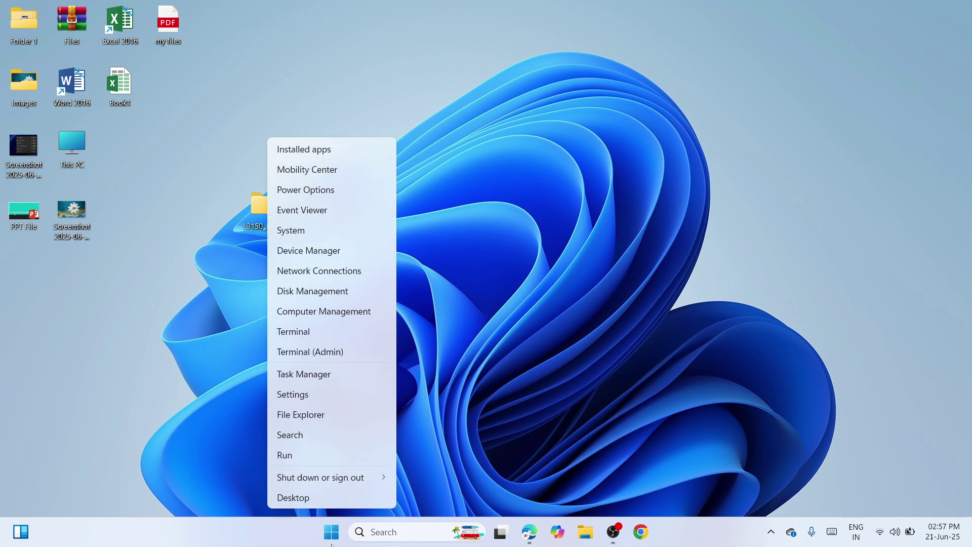
click(320, 396)
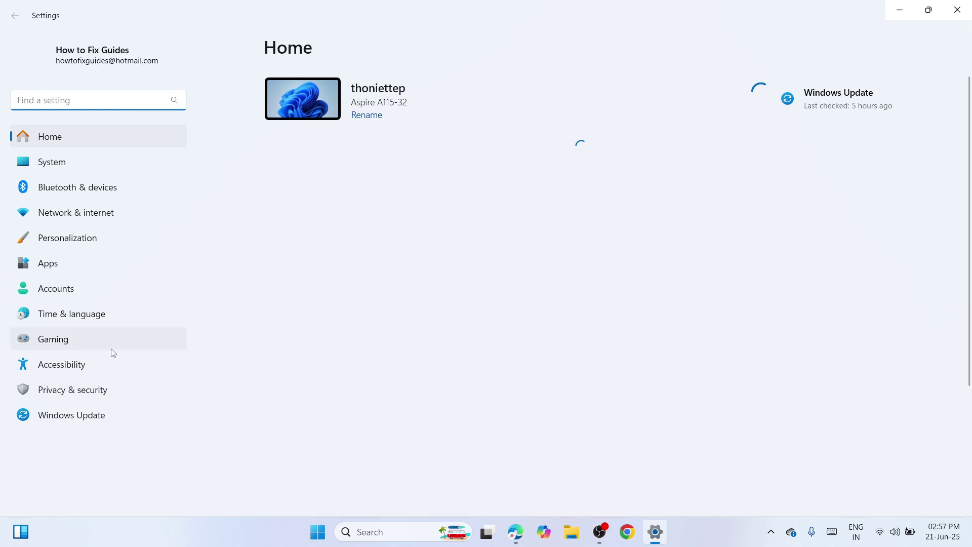
click(126, 189)
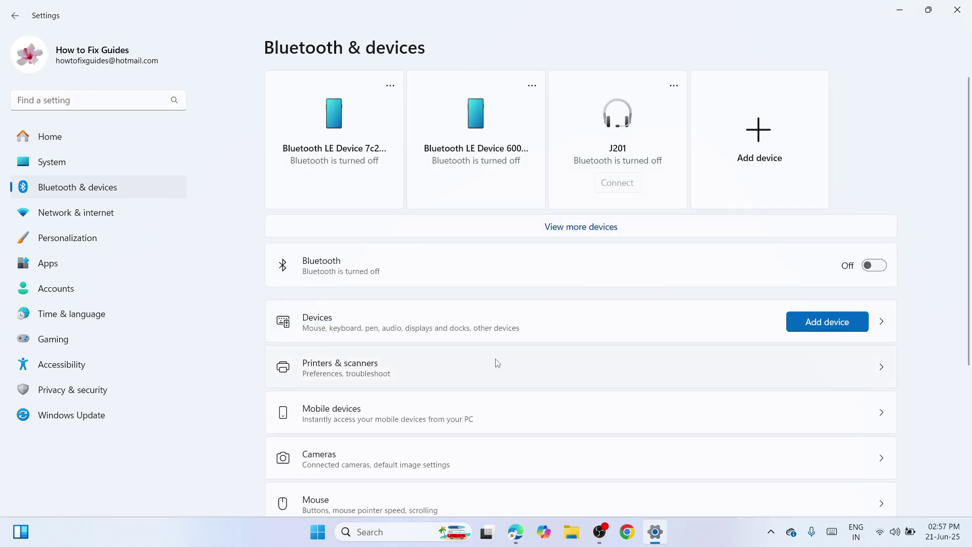
click(497, 365)
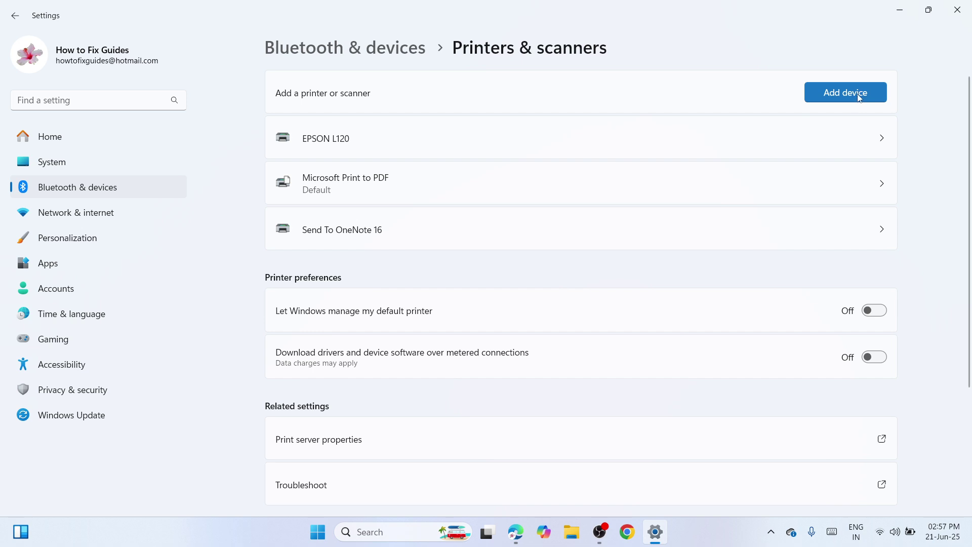
click(860, 97)
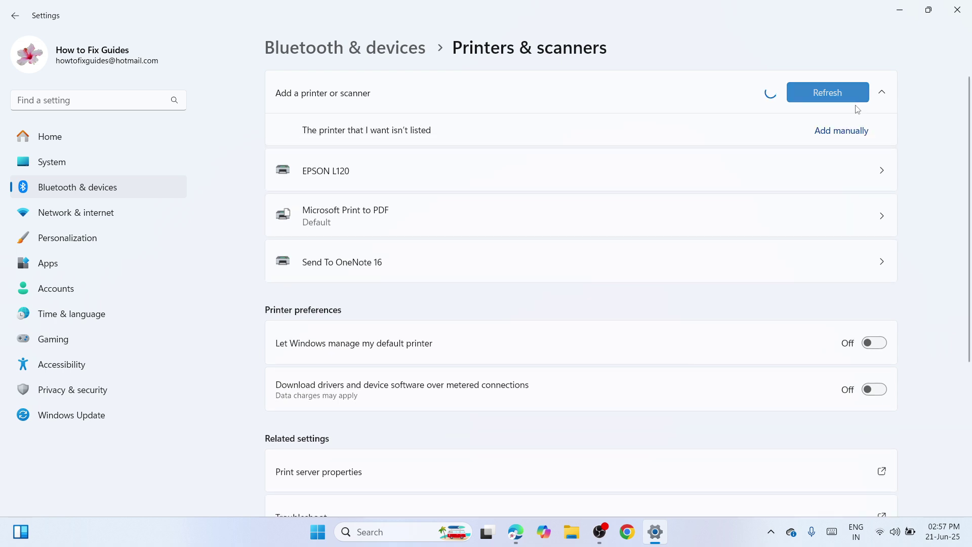
click(853, 133)
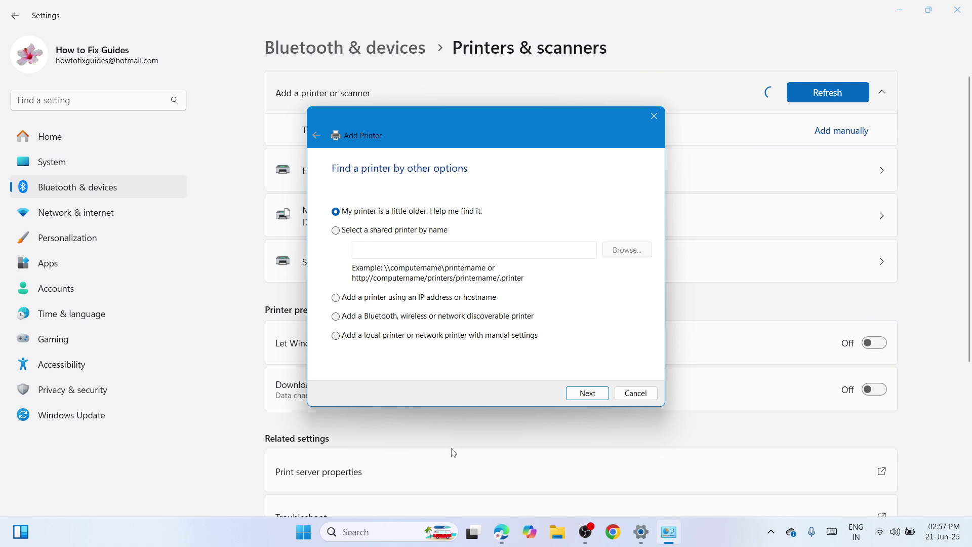
- Choose a local printer with manual settings on the existing port USB001 (Virtual printer port for USB)
click(353, 335)
click(599, 393)
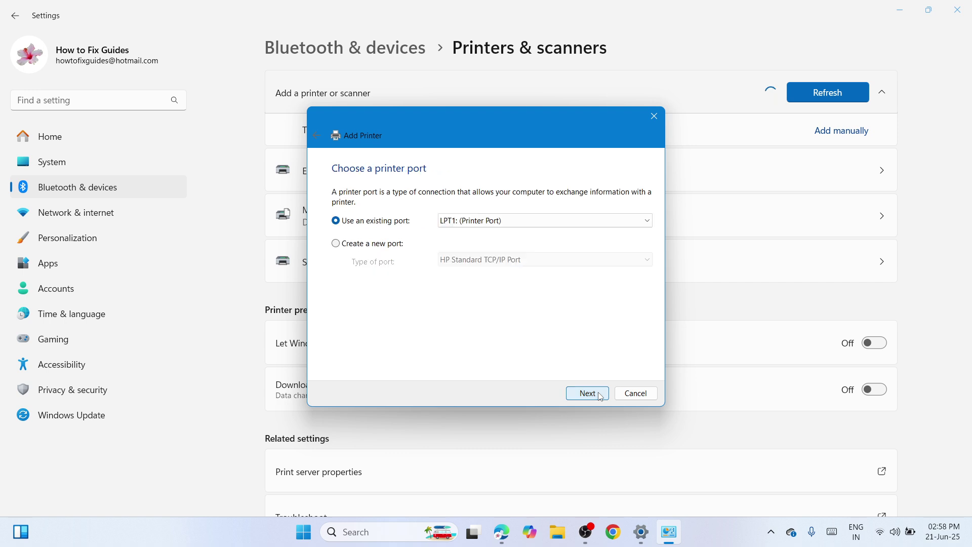
click(648, 223)
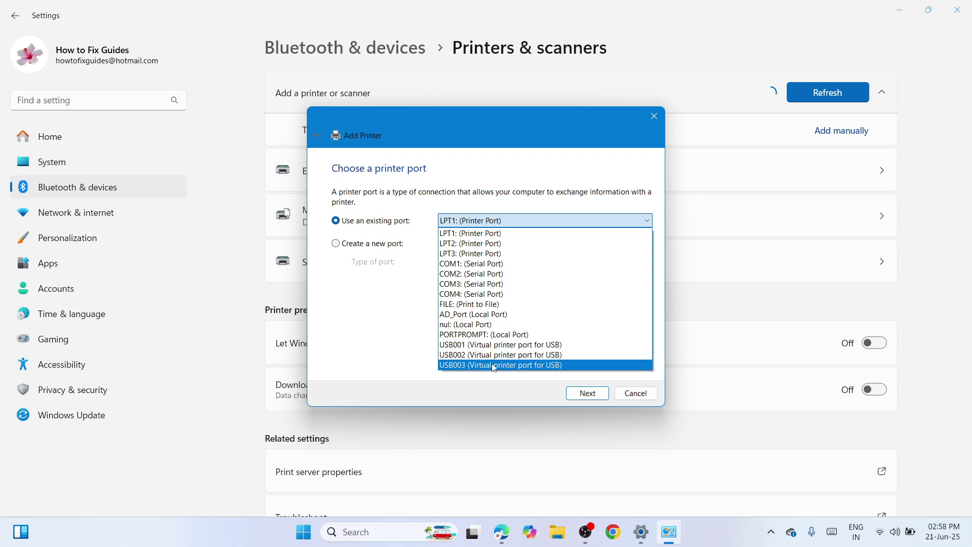
click(523, 346)
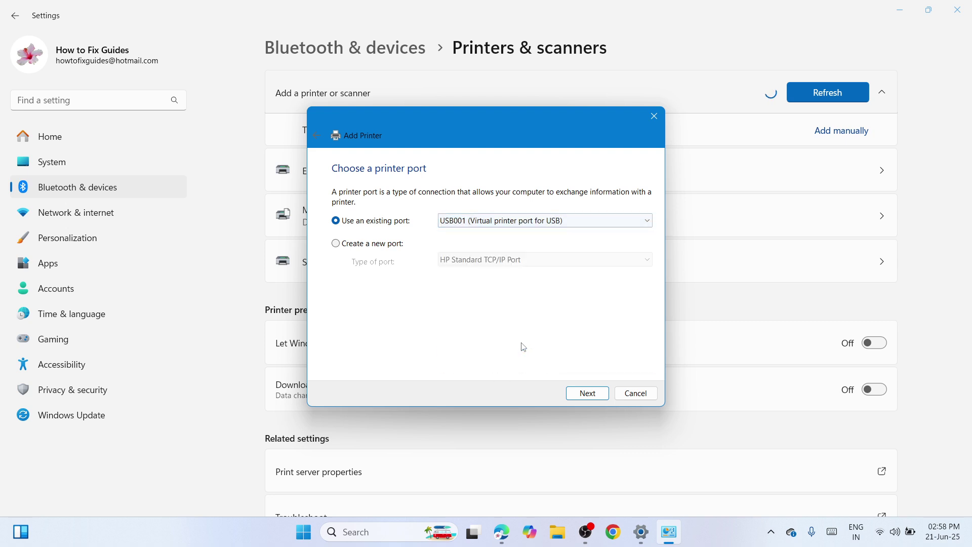
click(587, 393)
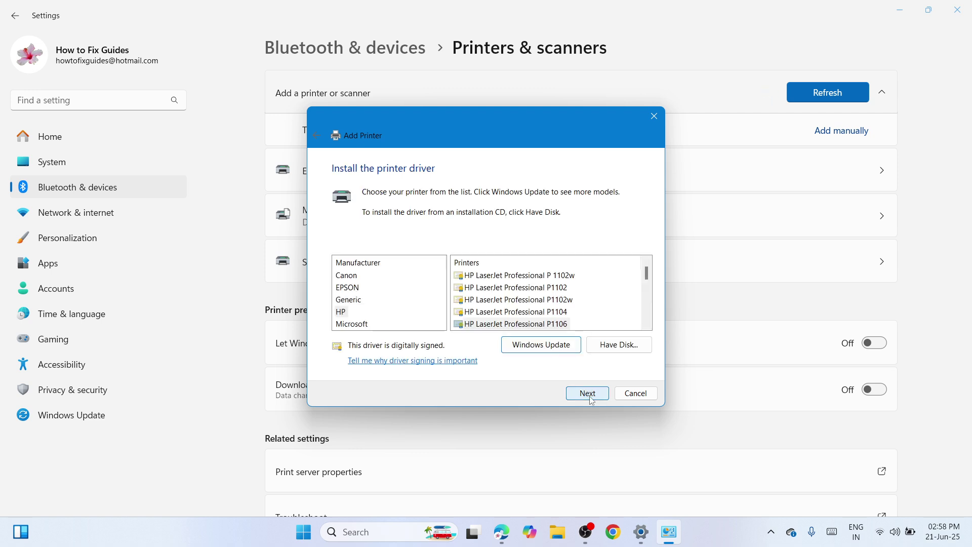
- Load the printer driver from disk using E_WF1UNE.INF in the WINX64 folder inside the desktop's extracted L3150_x64_26201JAUsHomeExportAsiaML folder
click(631, 346)
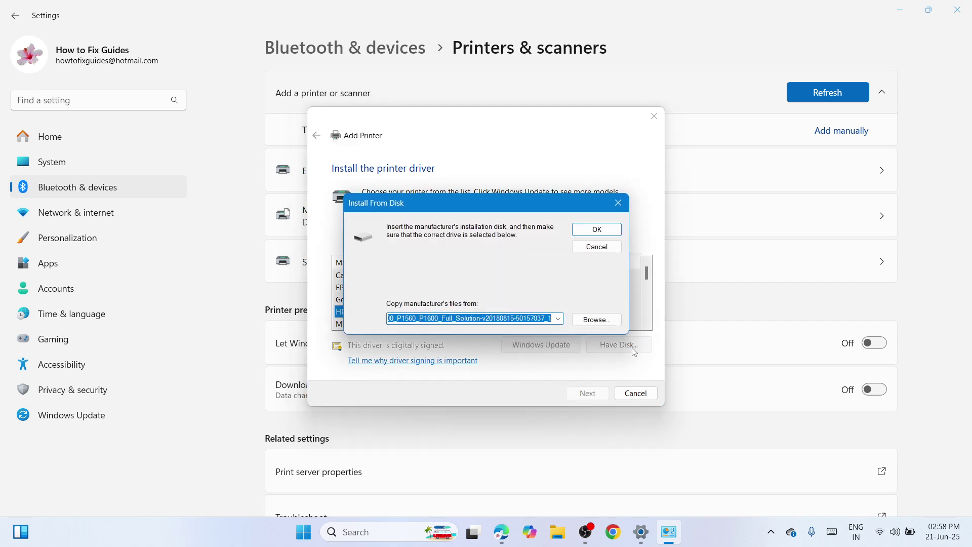
click(598, 320)
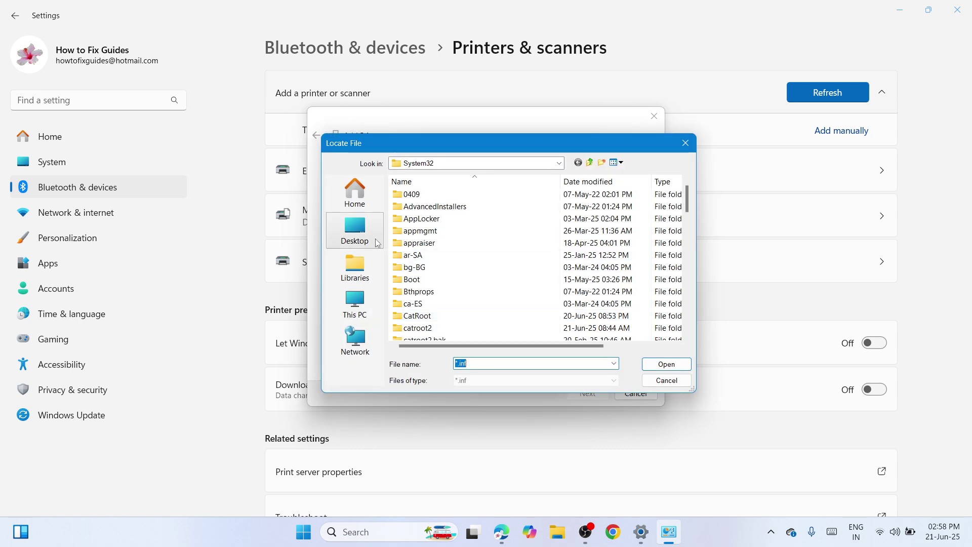
click(378, 242)
drag(686, 239, 692, 329)
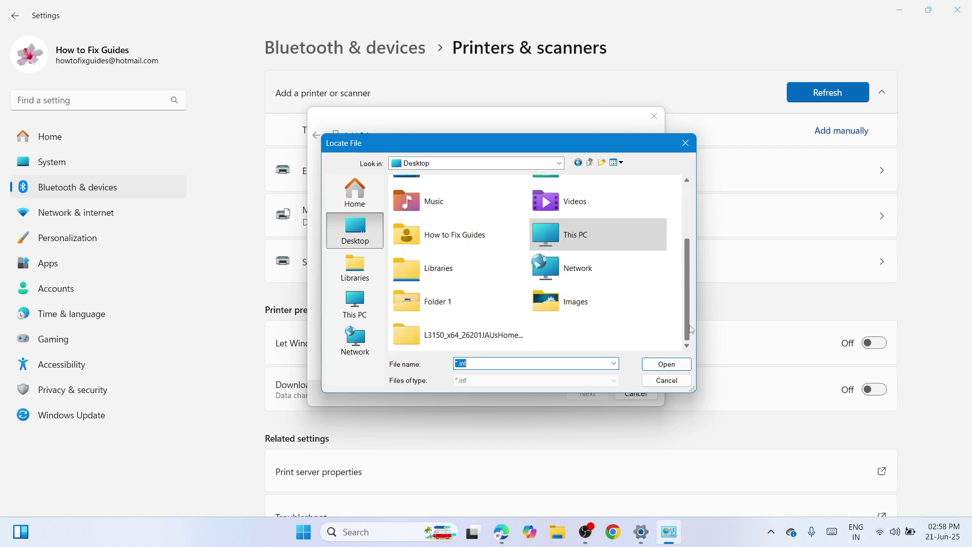
click(509, 335)
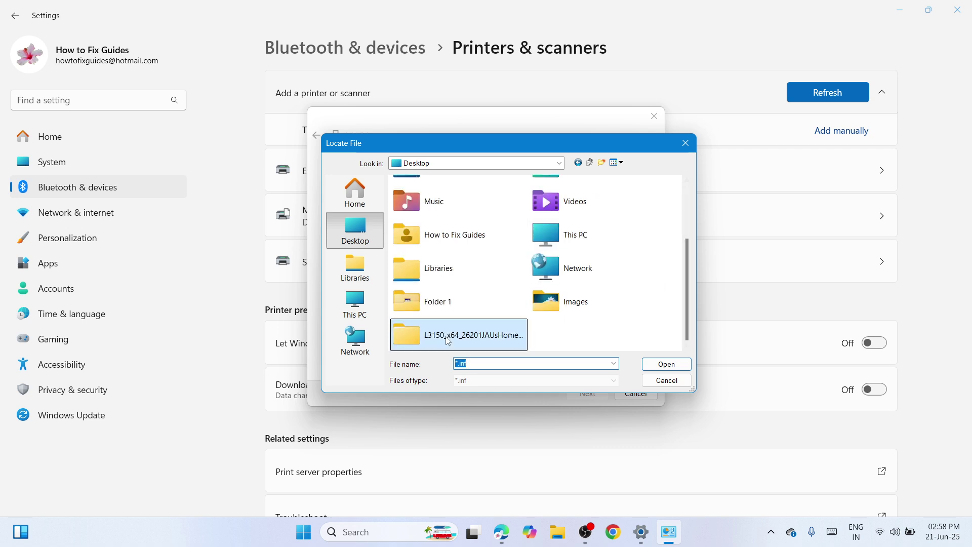
double_click(474, 340)
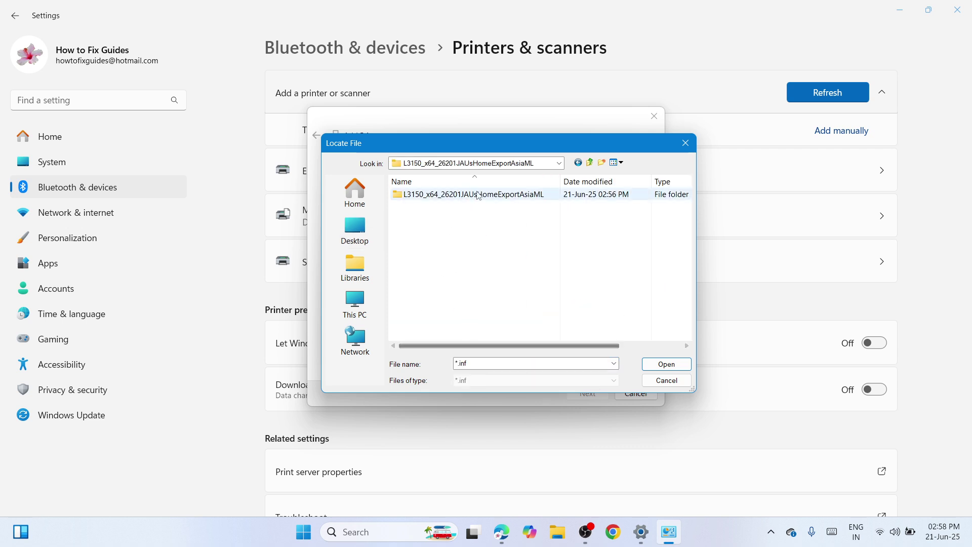
double_click(479, 195)
double_click(490, 195)
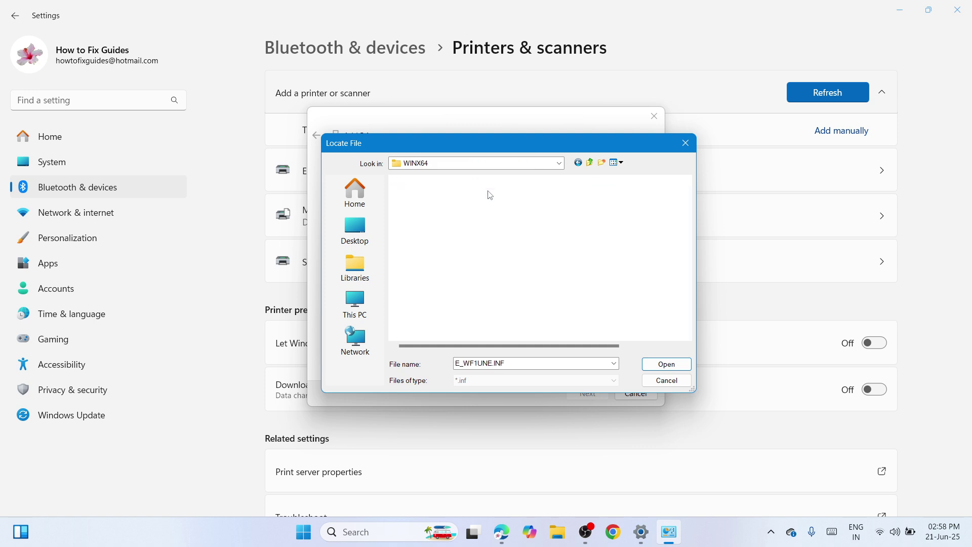
click(469, 221)
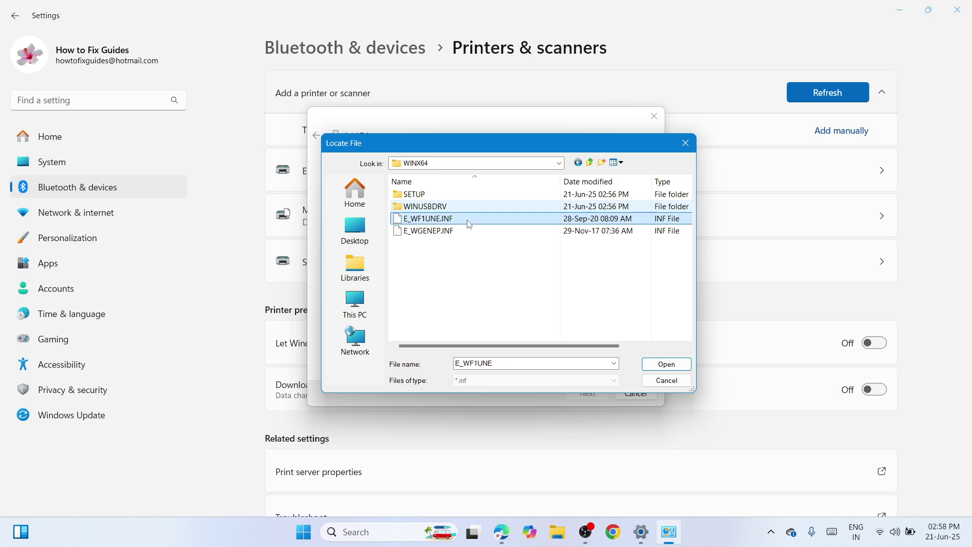
click(665, 365)
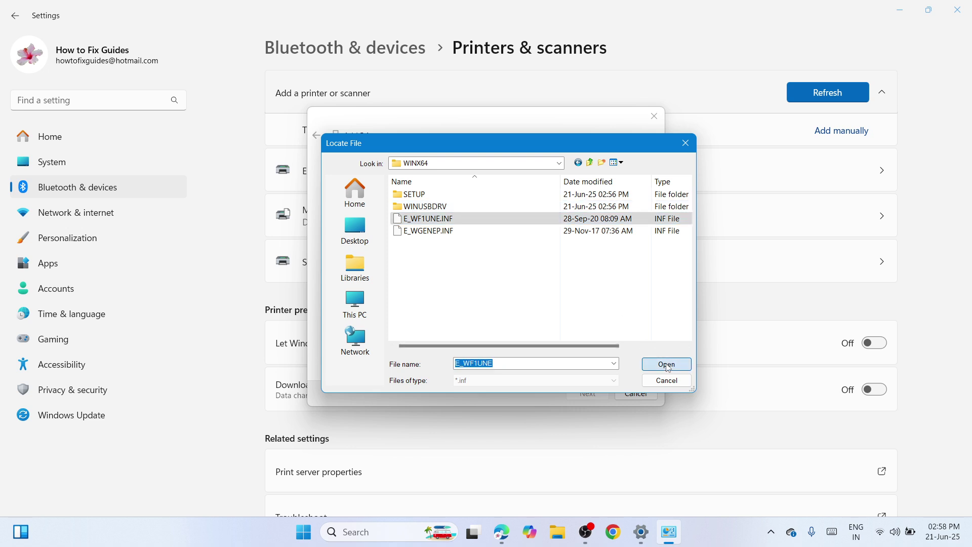
click(605, 230)
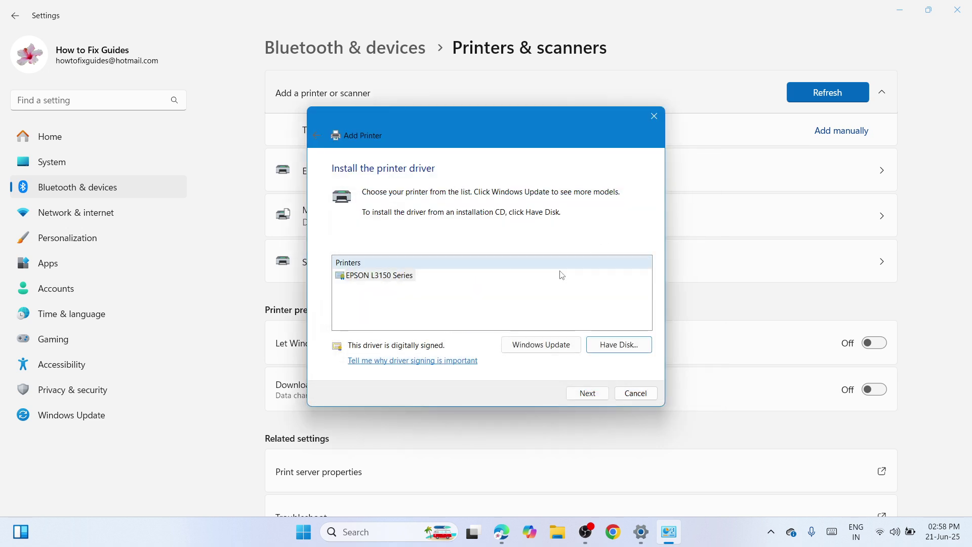
- Install the EPSON L3150 Series driver with the printer name EPSON L3150, share it under that name and finish adding the printer
click(586, 393)
click(487, 195)
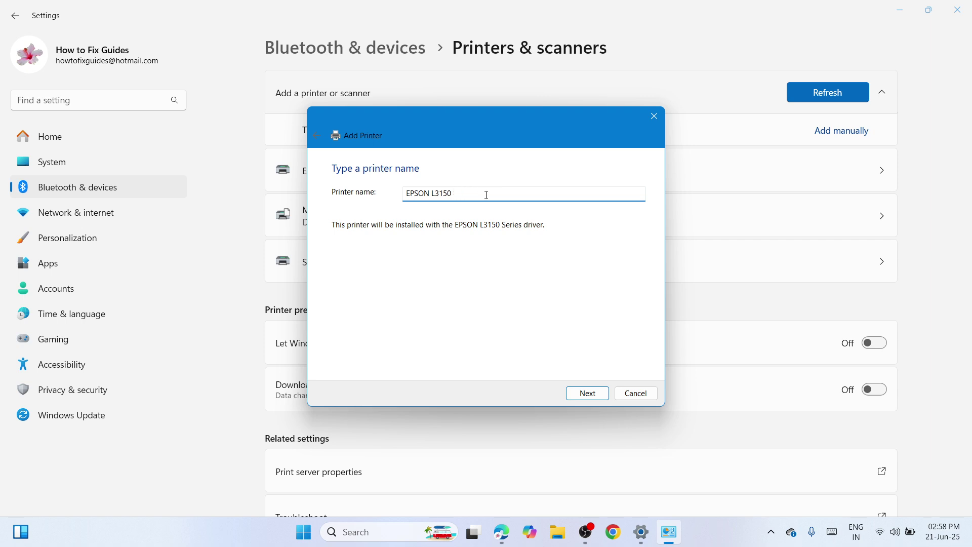
click(592, 395)
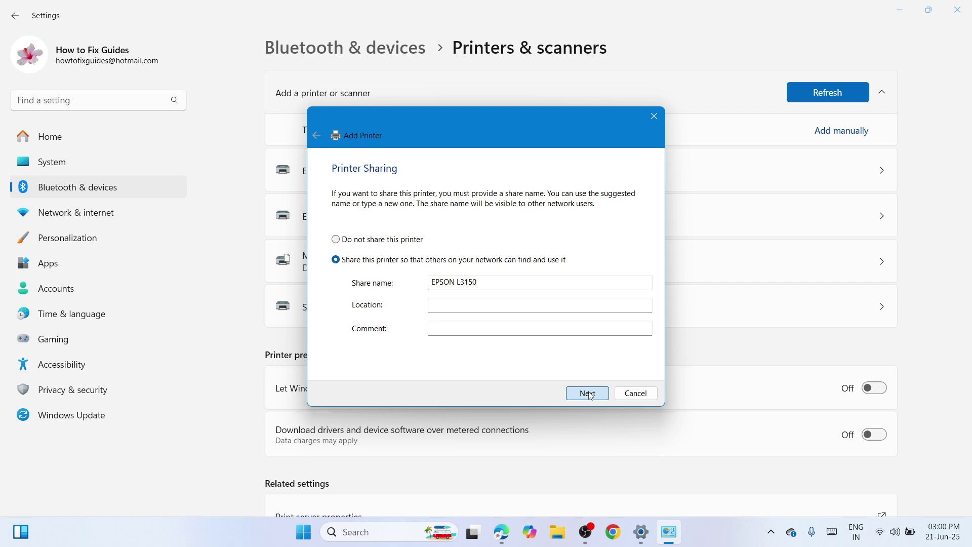
click(590, 395)
click(589, 395)
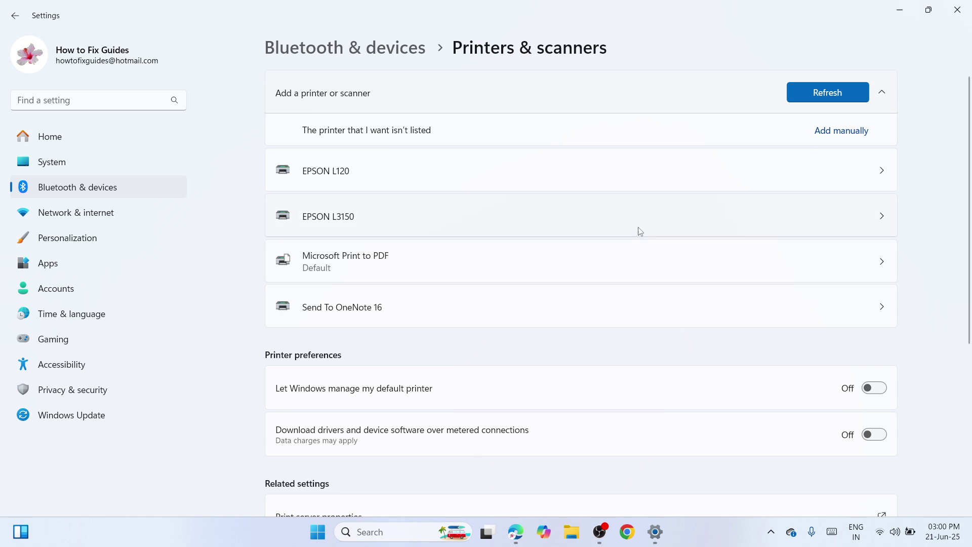
- Open the settings page of the newly added EPSON L3150 printer
click(663, 218)
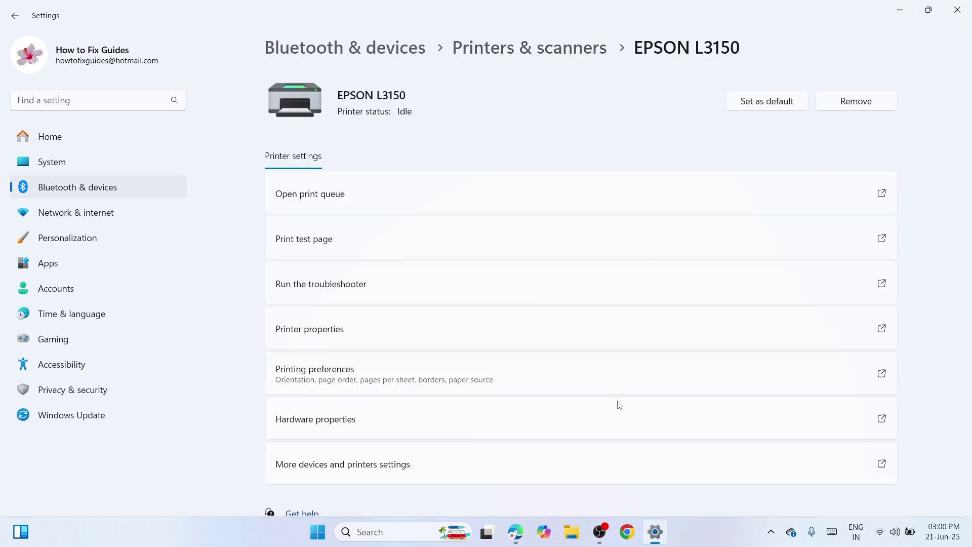
click(599, 532)
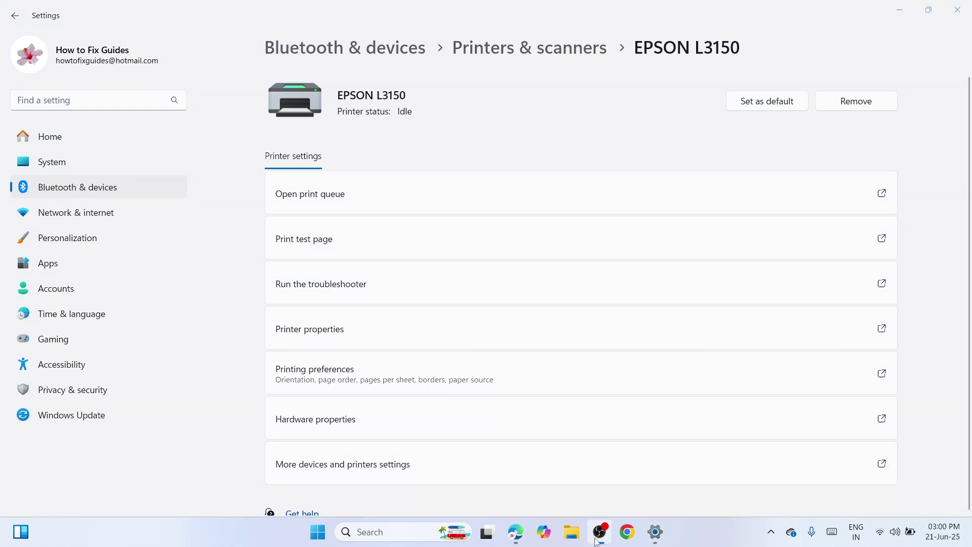